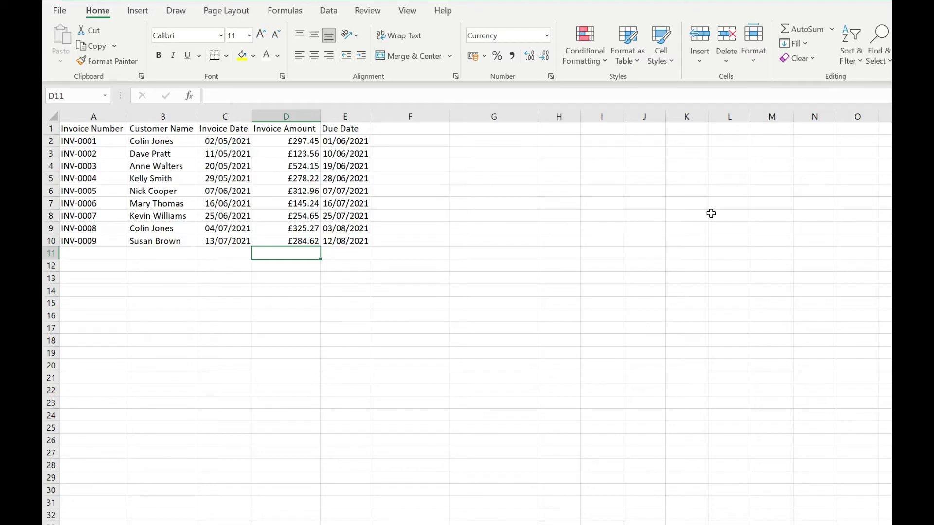
Select the due dates in E2:E10 and bring up the Conditional Formatting options.
drag(344, 141, 343, 249)
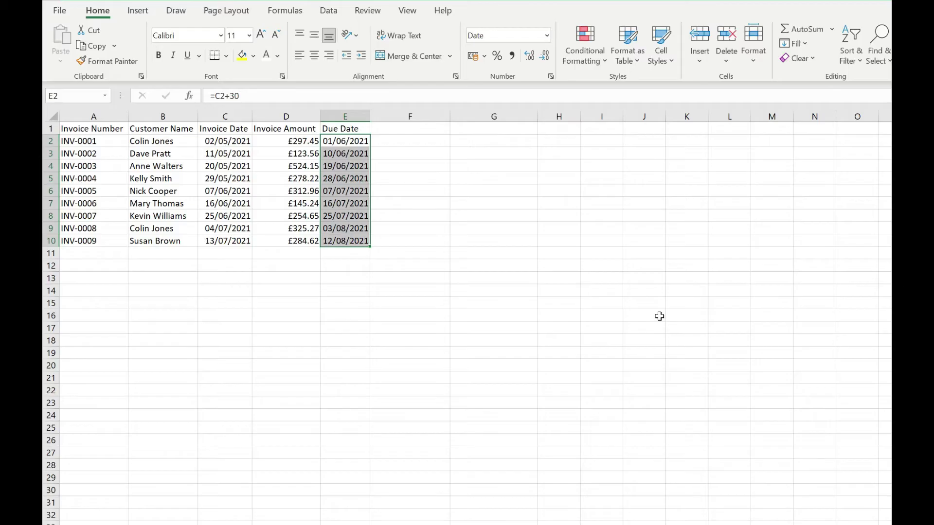
click(580, 51)
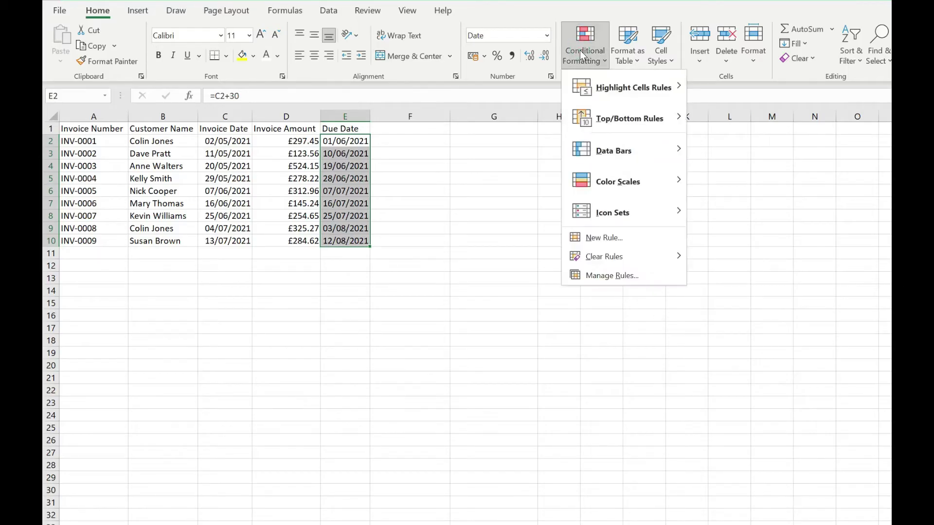
Create a new formula-based rule using =TODAY()-E2>28 with a relative E2 reference.
click(594, 237)
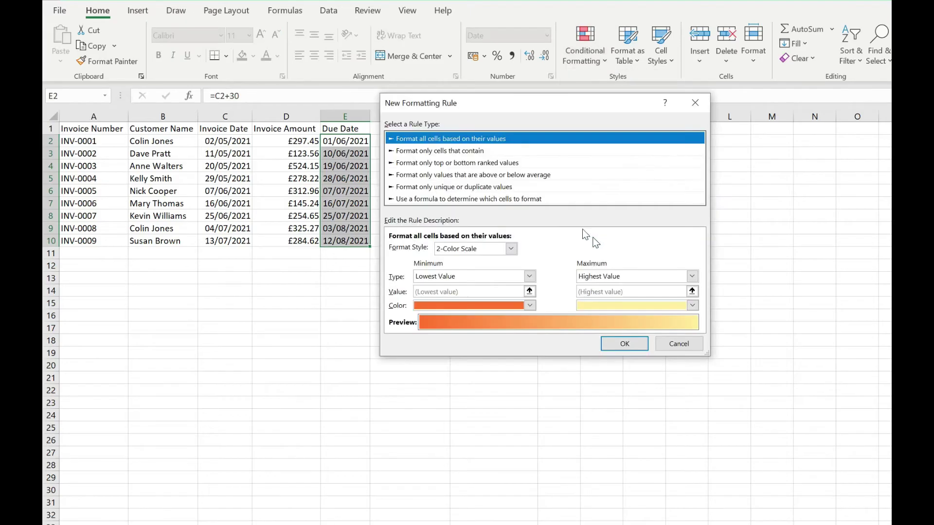
click(442, 200)
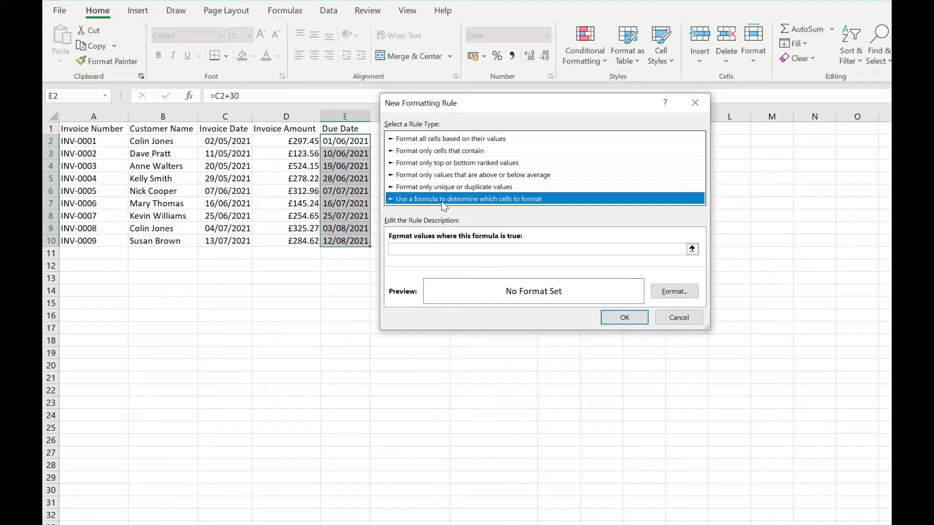
click(425, 249)
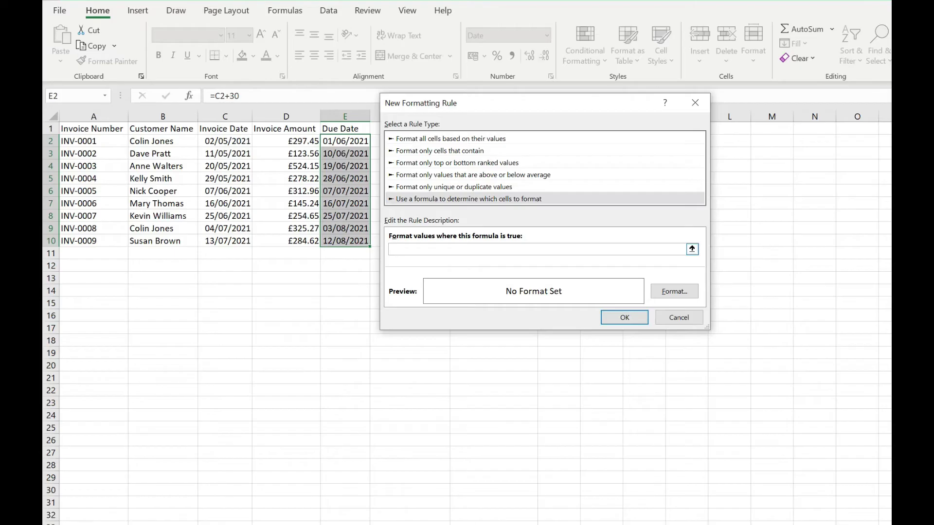
text(=TODAY()-)
click(351, 142)
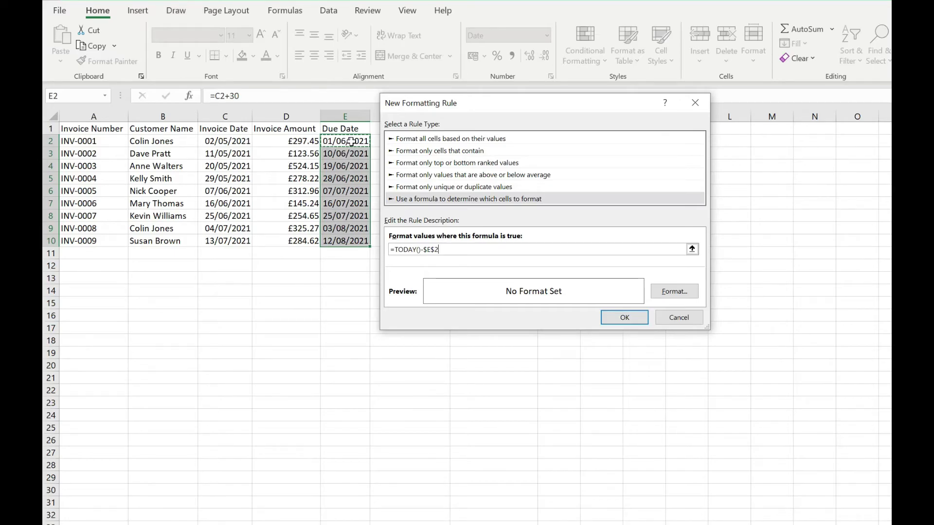
key(BackSpace)
key(BackSpace)
key(BackSpace)
key(BackSpace)
text(E2)
text(>28)
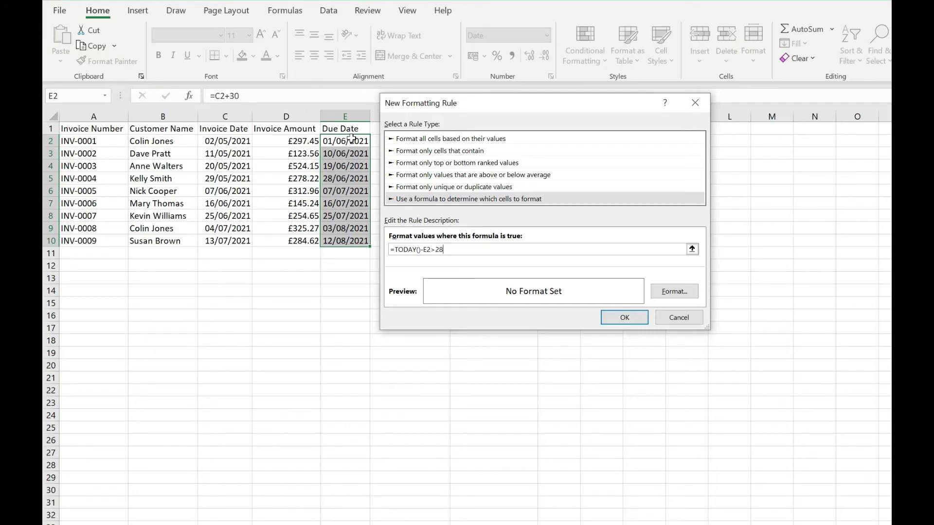
Set the rule's format to red font colour.
click(676, 291)
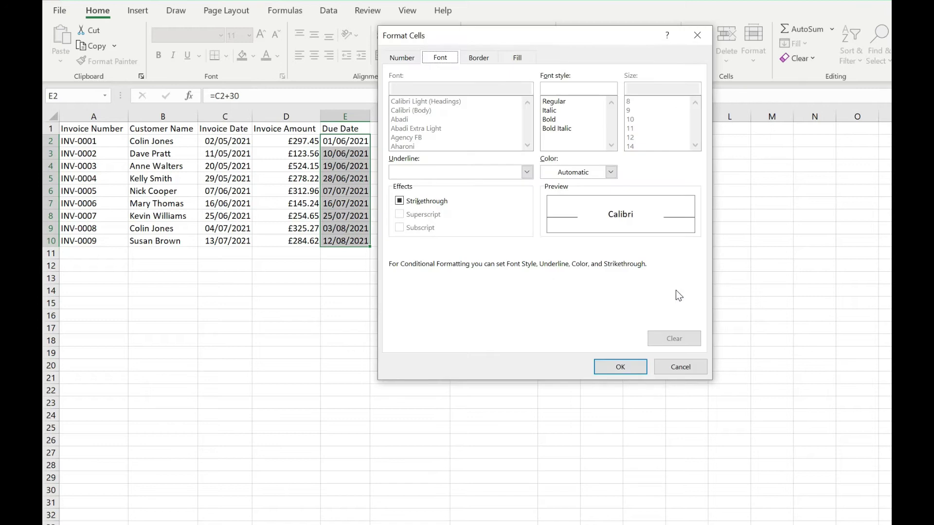
click(611, 172)
click(557, 311)
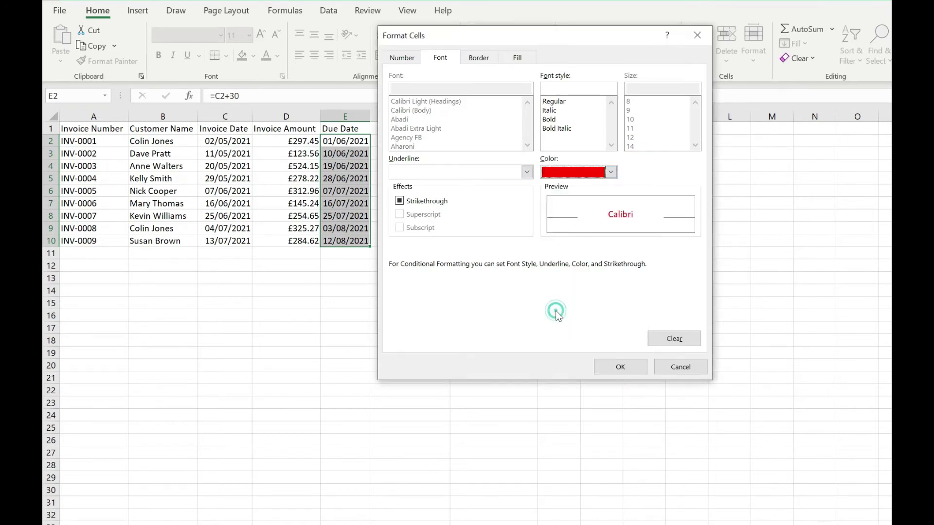
click(615, 368)
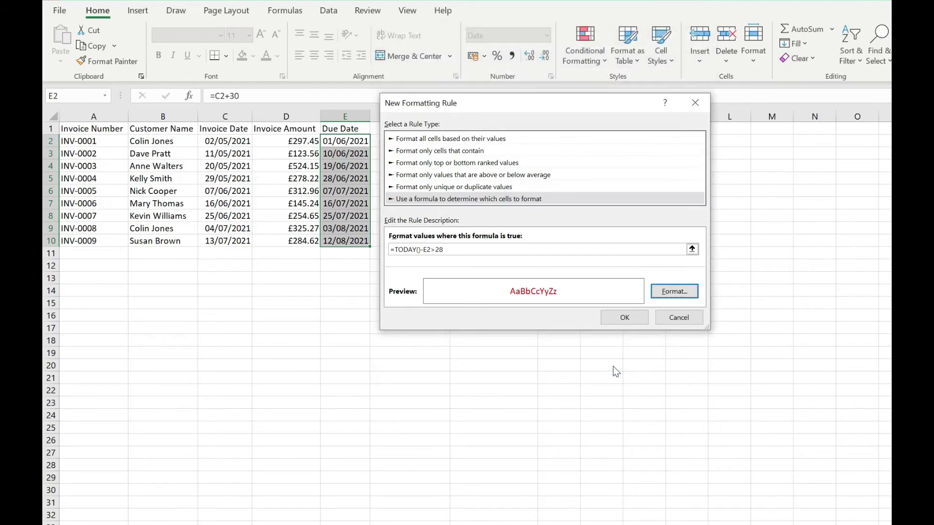
Apply the overdue due-date rule, then check G2's =D2-F2 Outstanding Balance formula.
click(622, 319)
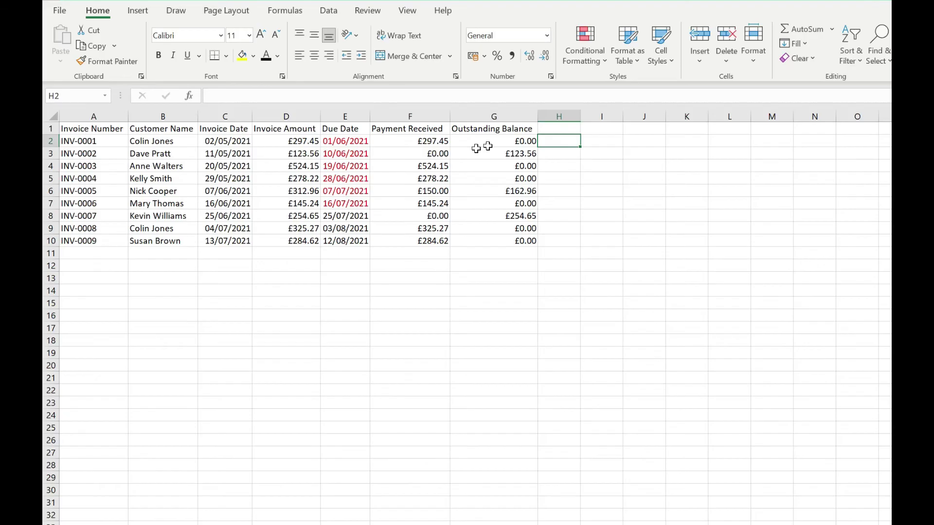
click(497, 139)
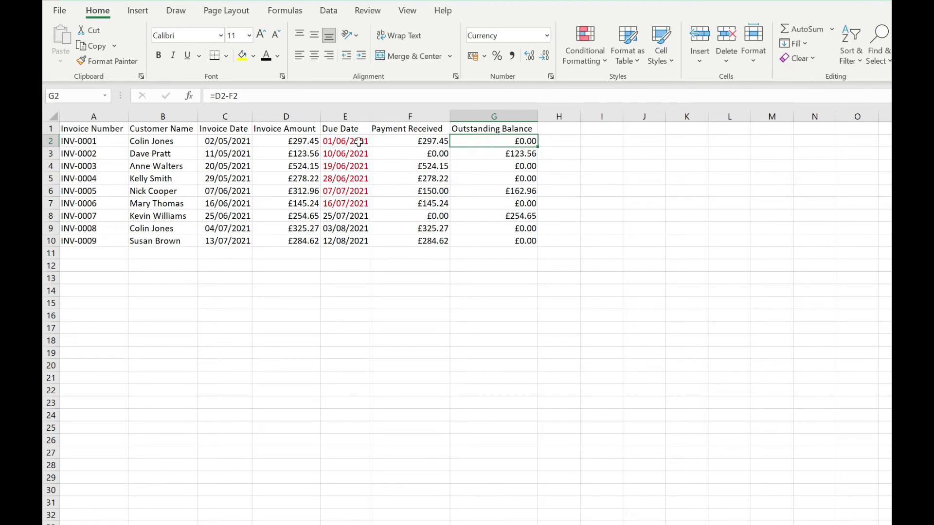
For balances G2:G10, start a formula rule =AND(TODAY()-E2>28,G2>0).
click(494, 141)
drag(488, 177, 486, 245)
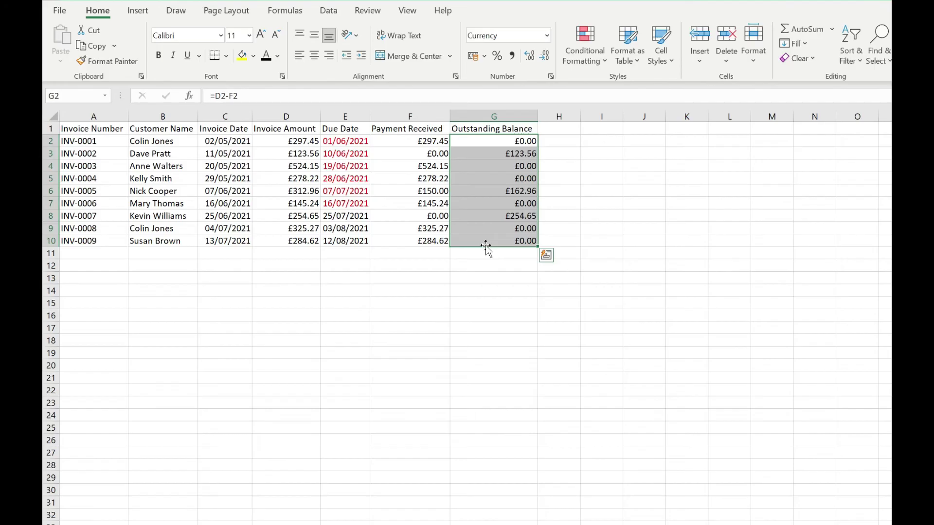
click(598, 62)
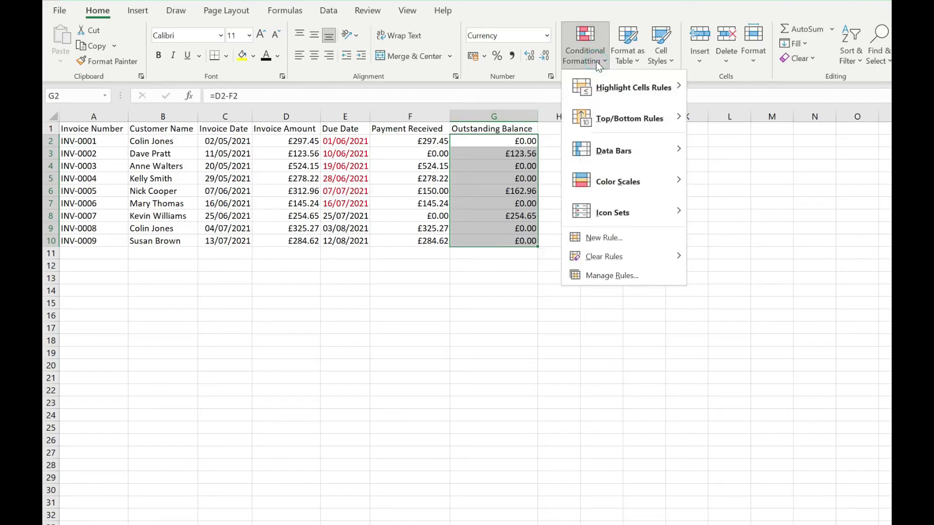
click(599, 238)
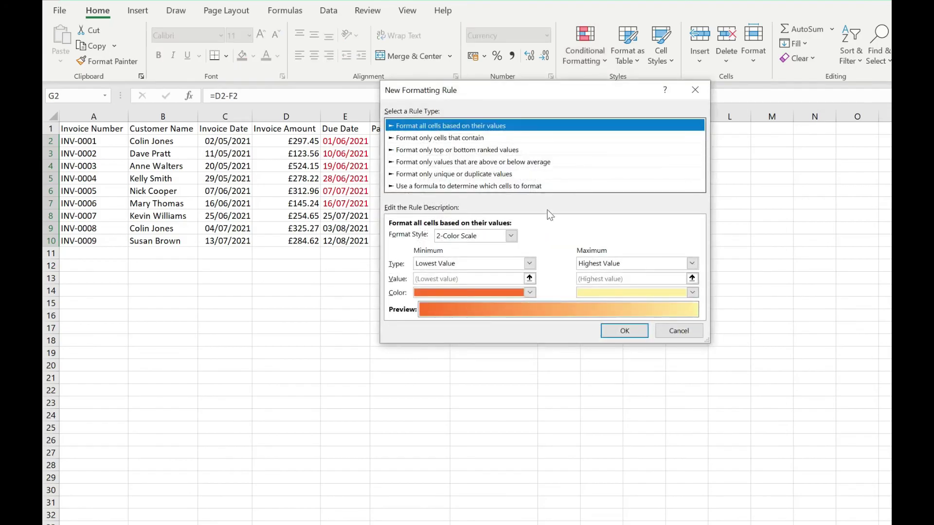
click(529, 186)
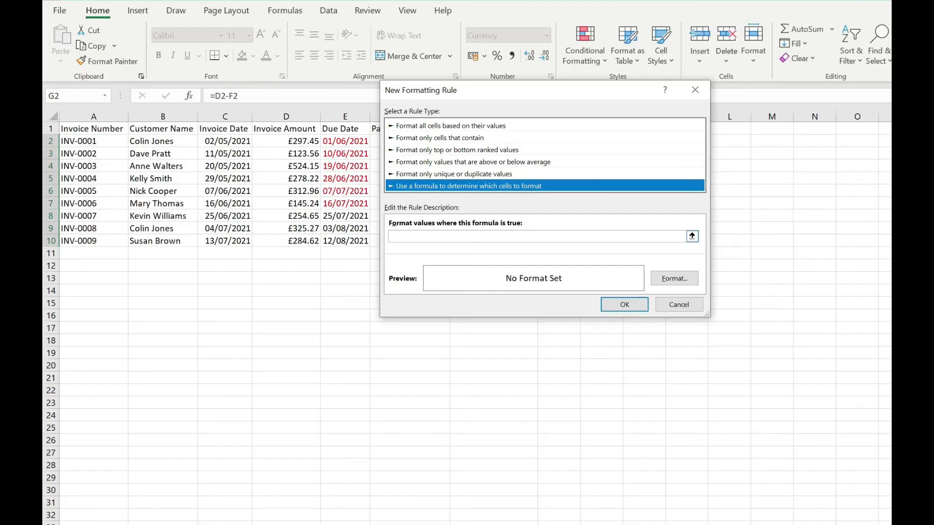
click(428, 236)
text(=AND)
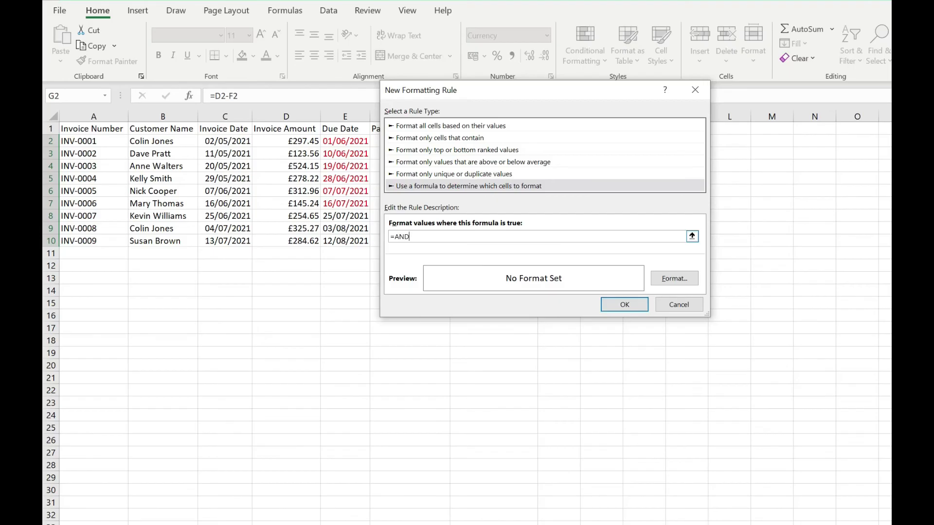
text((TODAY()-E2>28,)
drag(491, 86, 664, 86)
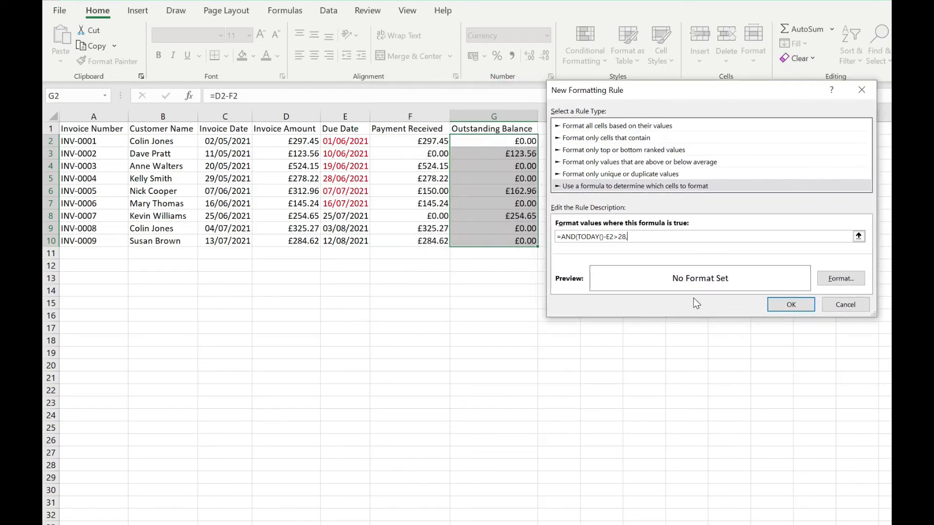
text(G2>0)
Give the balance rule a red font and apply it.
click(840, 278)
click(611, 159)
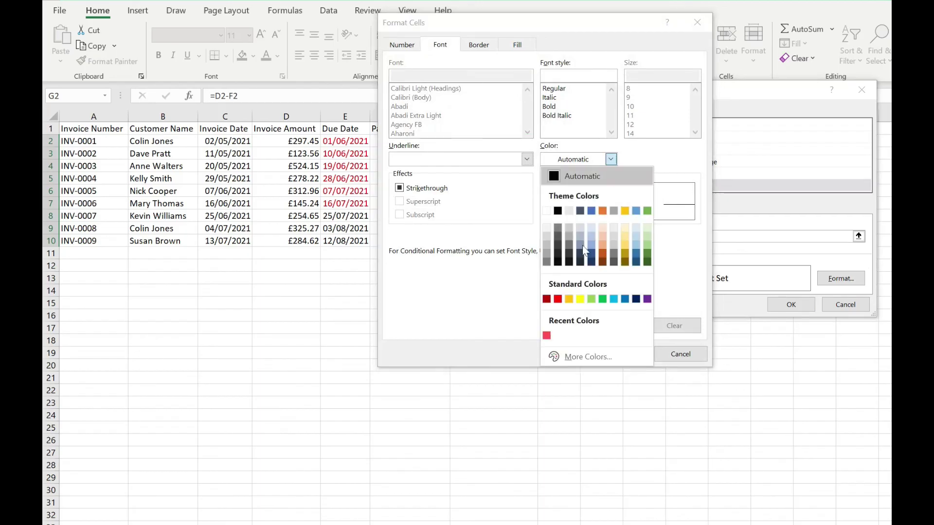
click(558, 299)
click(617, 351)
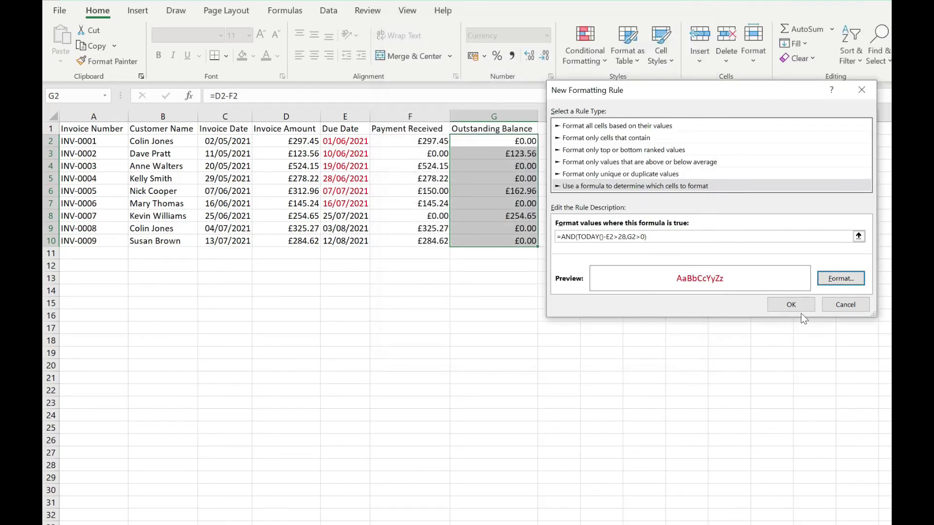
click(791, 304)
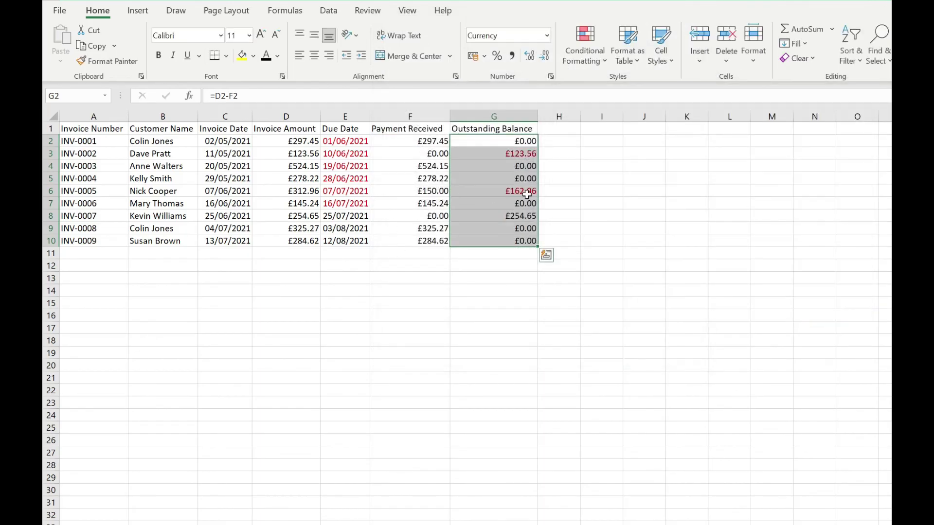
click(496, 154)
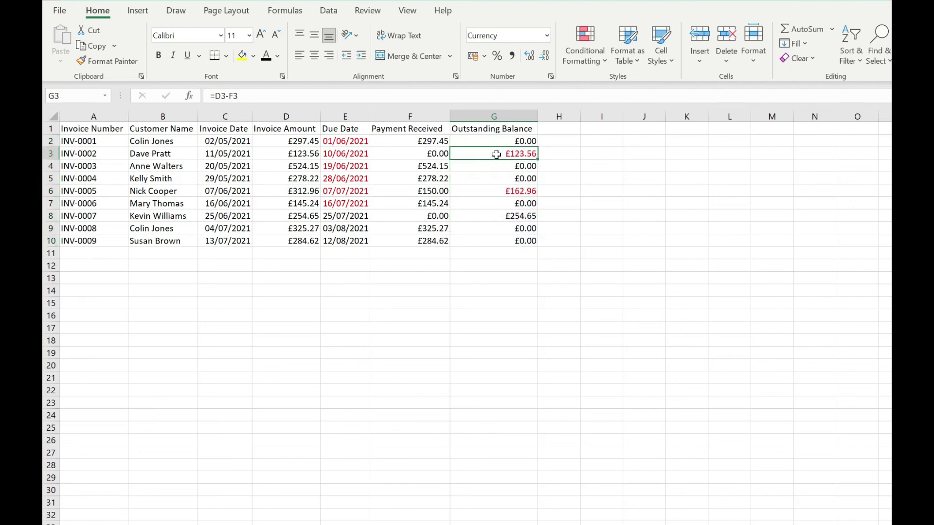